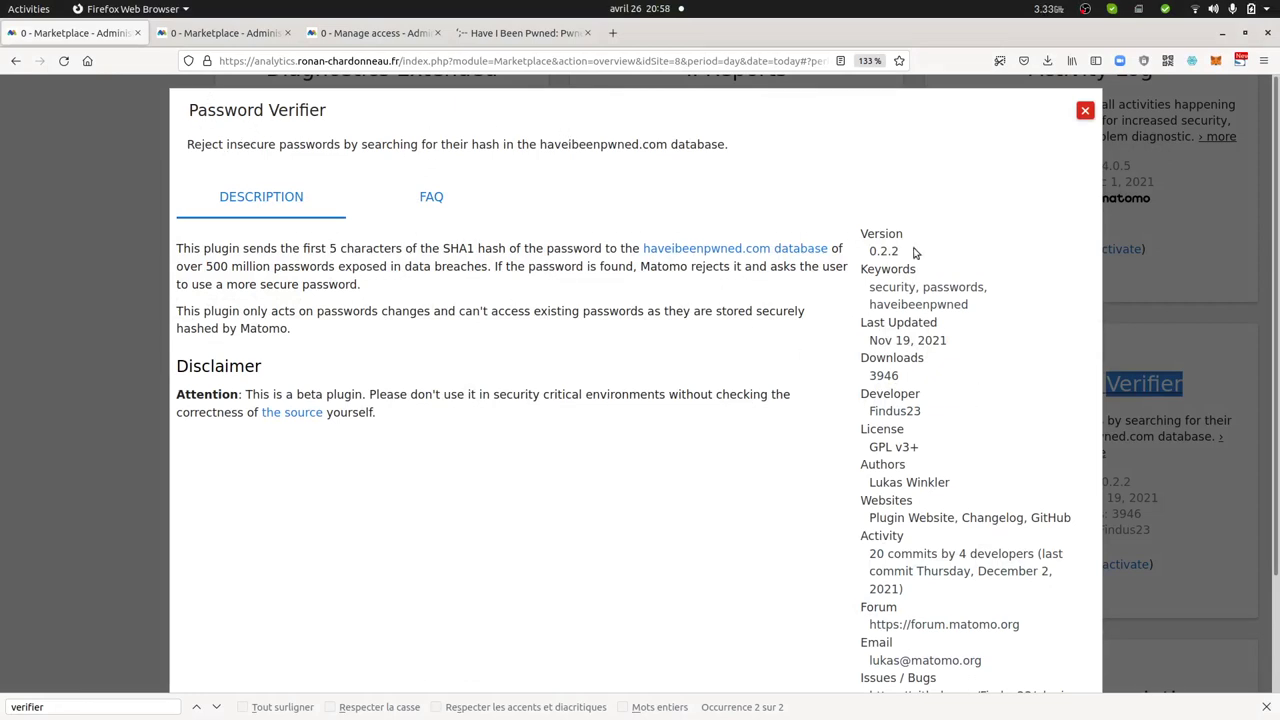
Highlight the developer name in the Password Verifier details, then view the Have I Been Pwned check
left_click(868, 418)
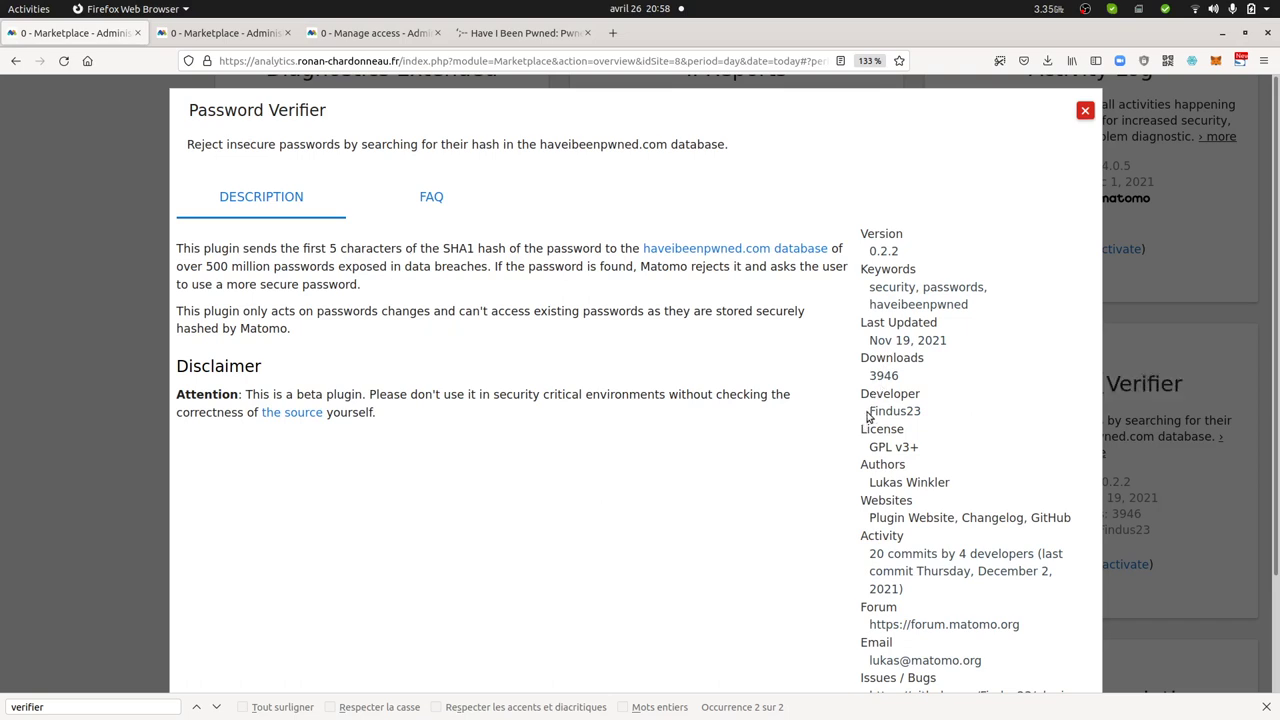
left_click_drag(868, 418, 926, 412)
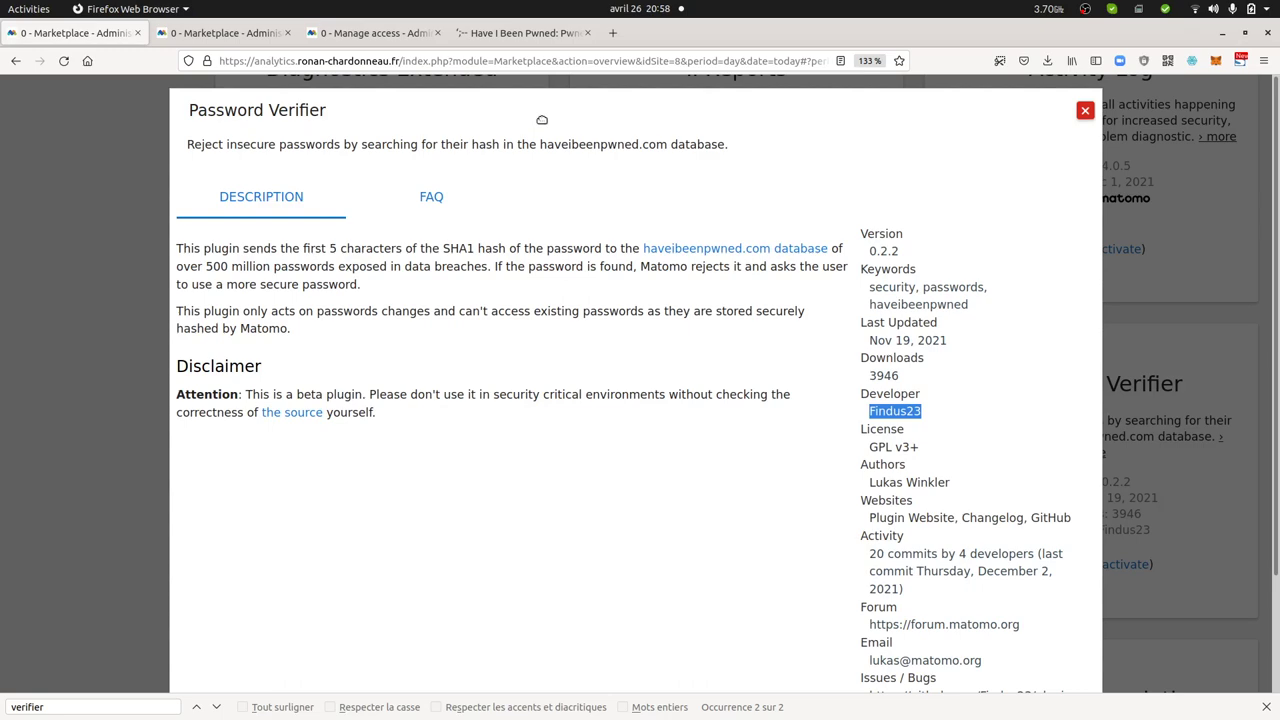
left_click(519, 33)
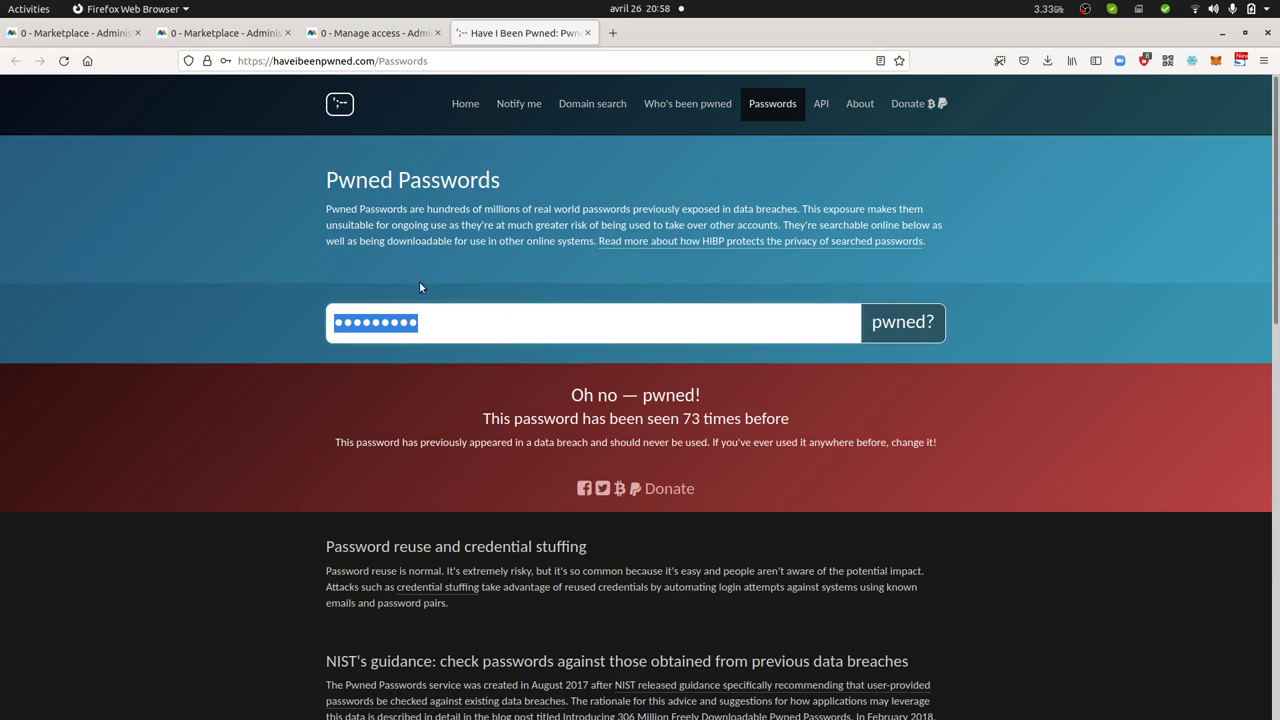
Check two new passwords on Have I Been Pwned, found 455 and 204 968 times
key("BackSpace")
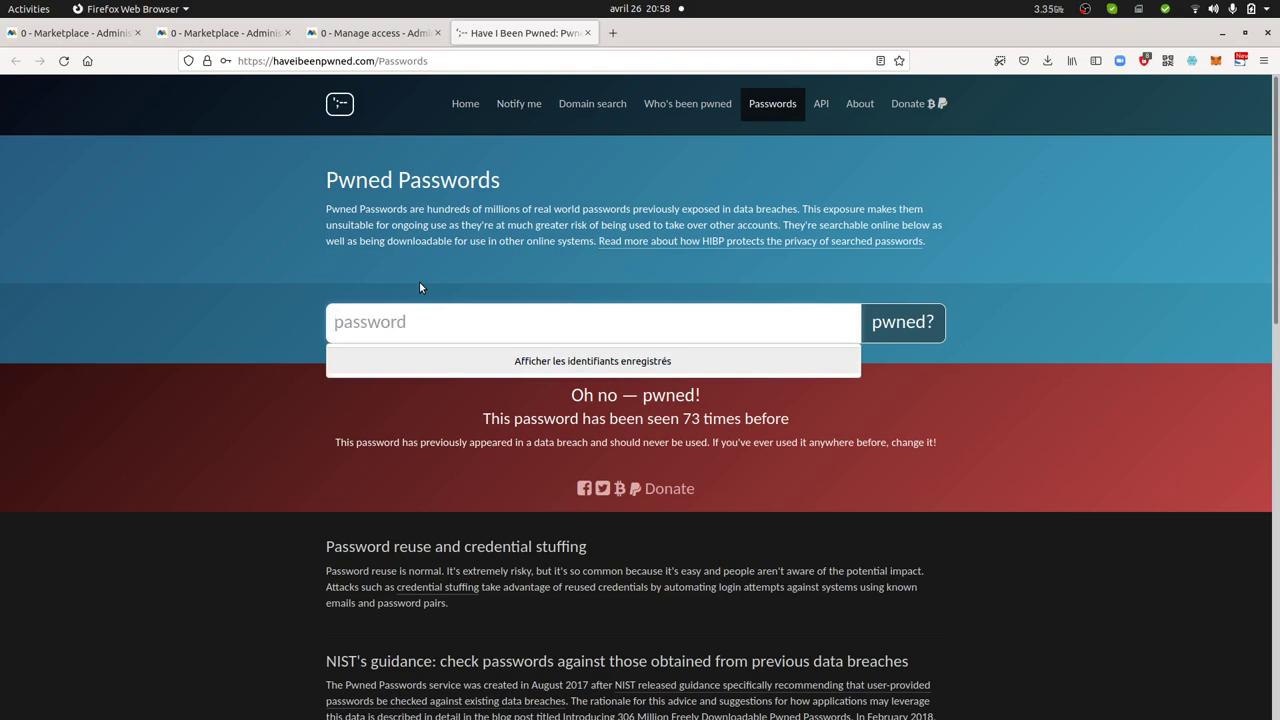
type("•••••••")
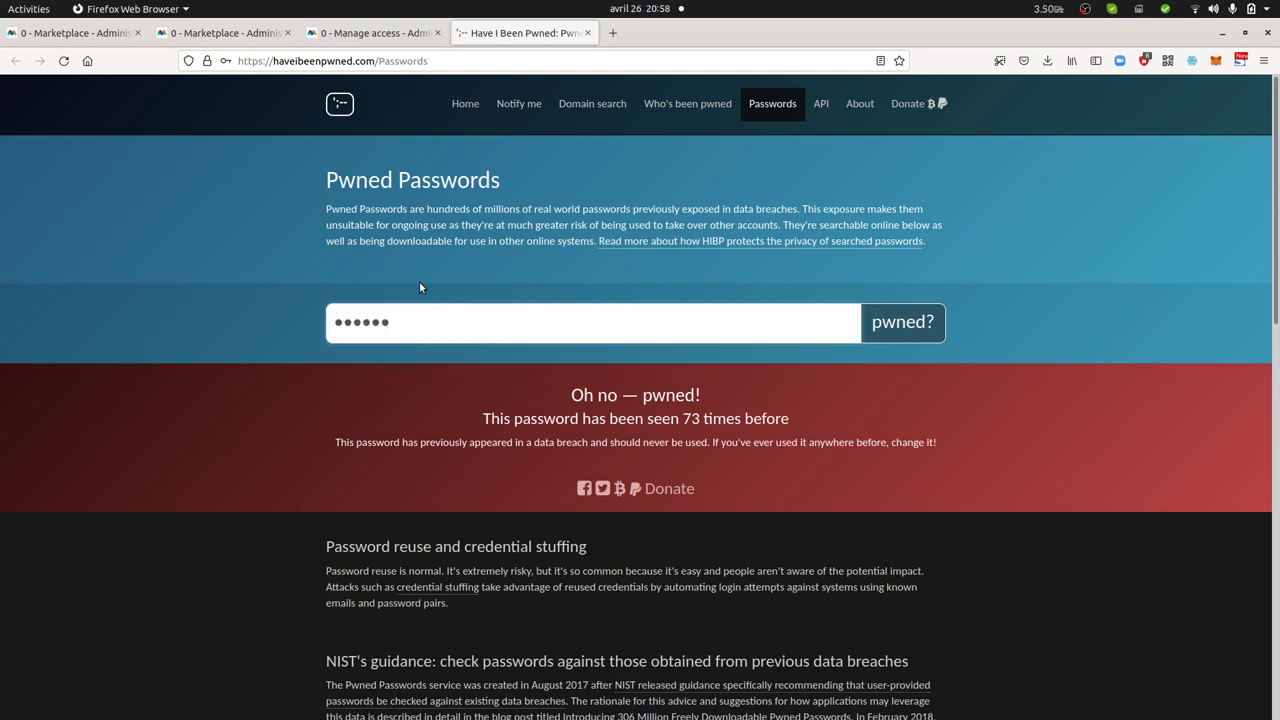
type("••")
left_click(928, 347)
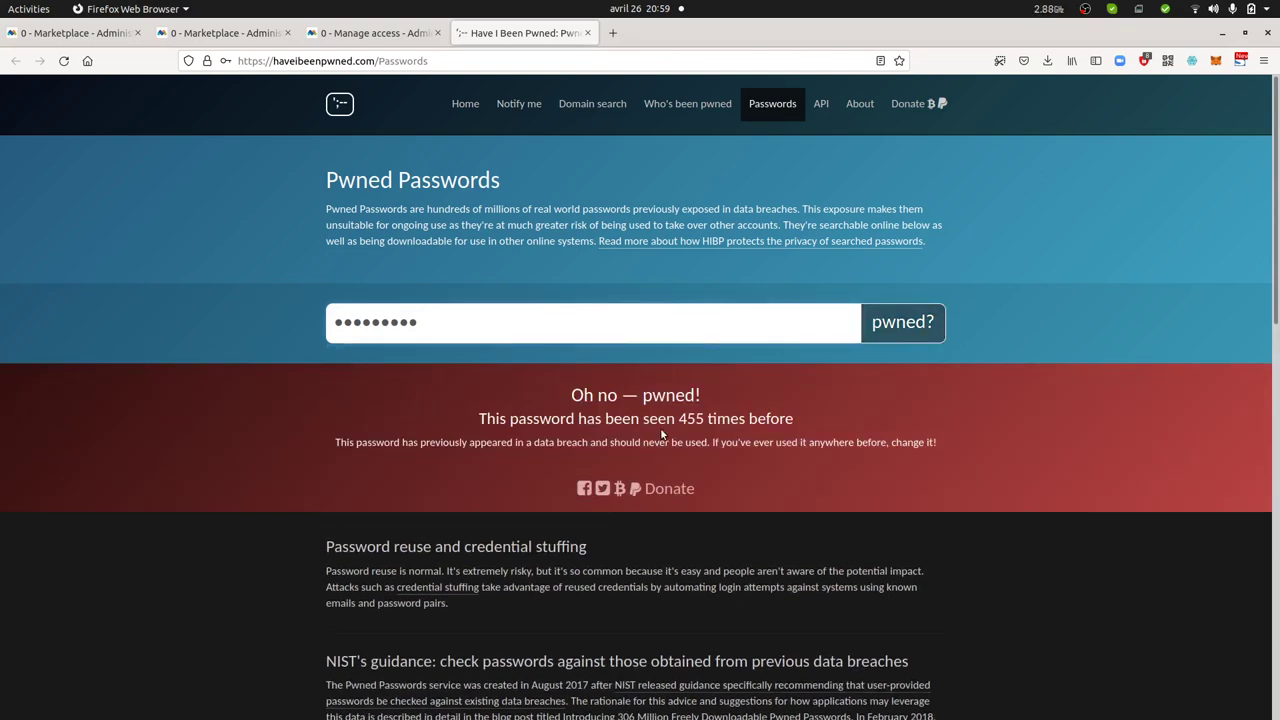
left_click_drag(686, 420, 708, 420)
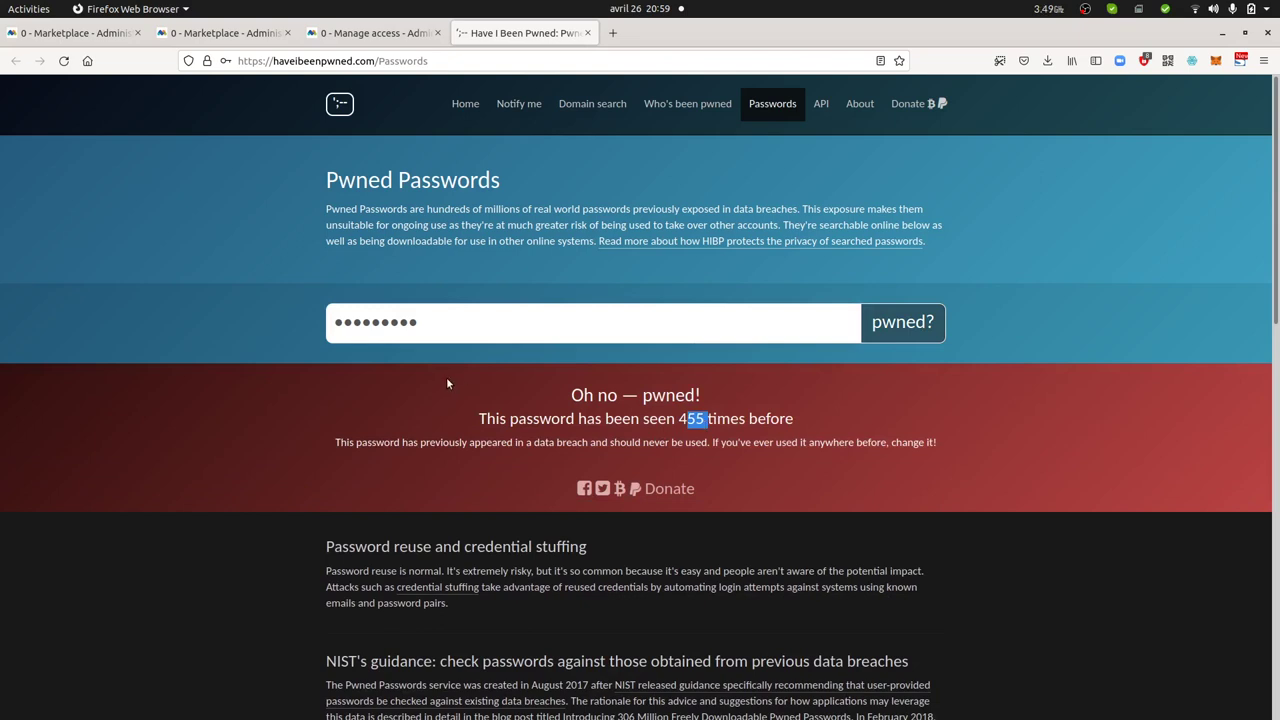
left_click(435, 326)
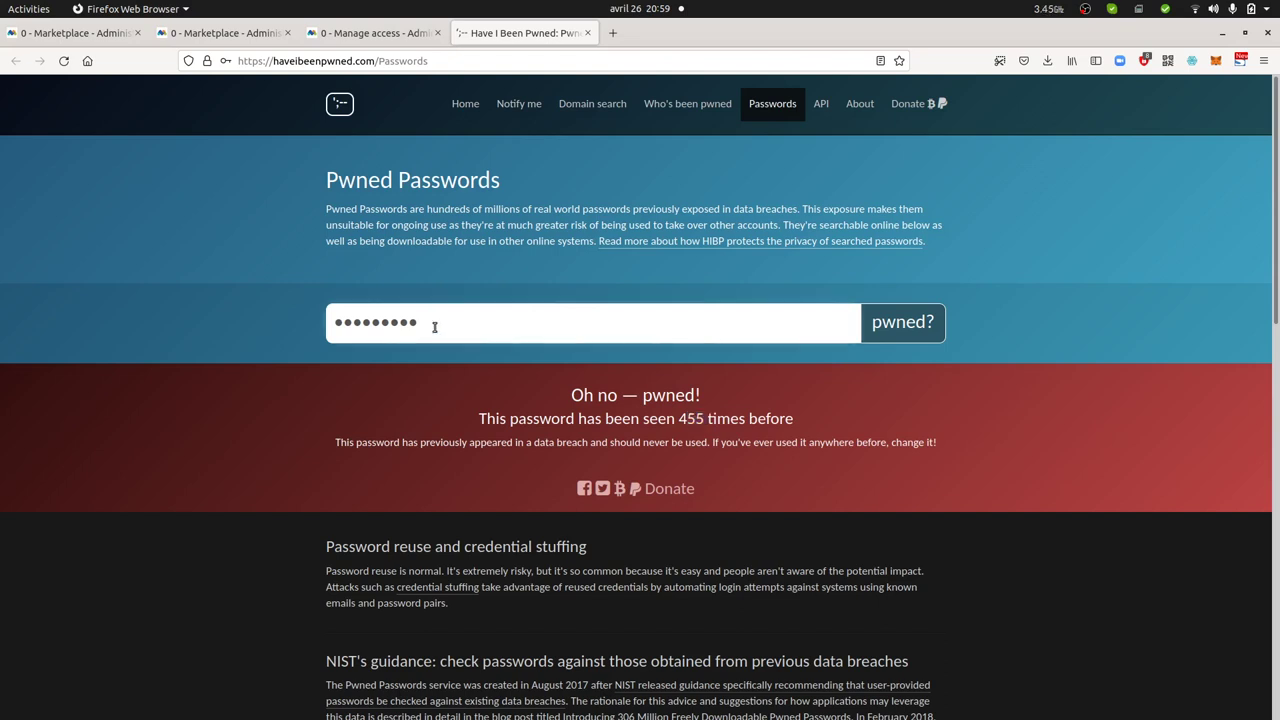
key("ctrl+a")
type("••••••••")
key("Return")
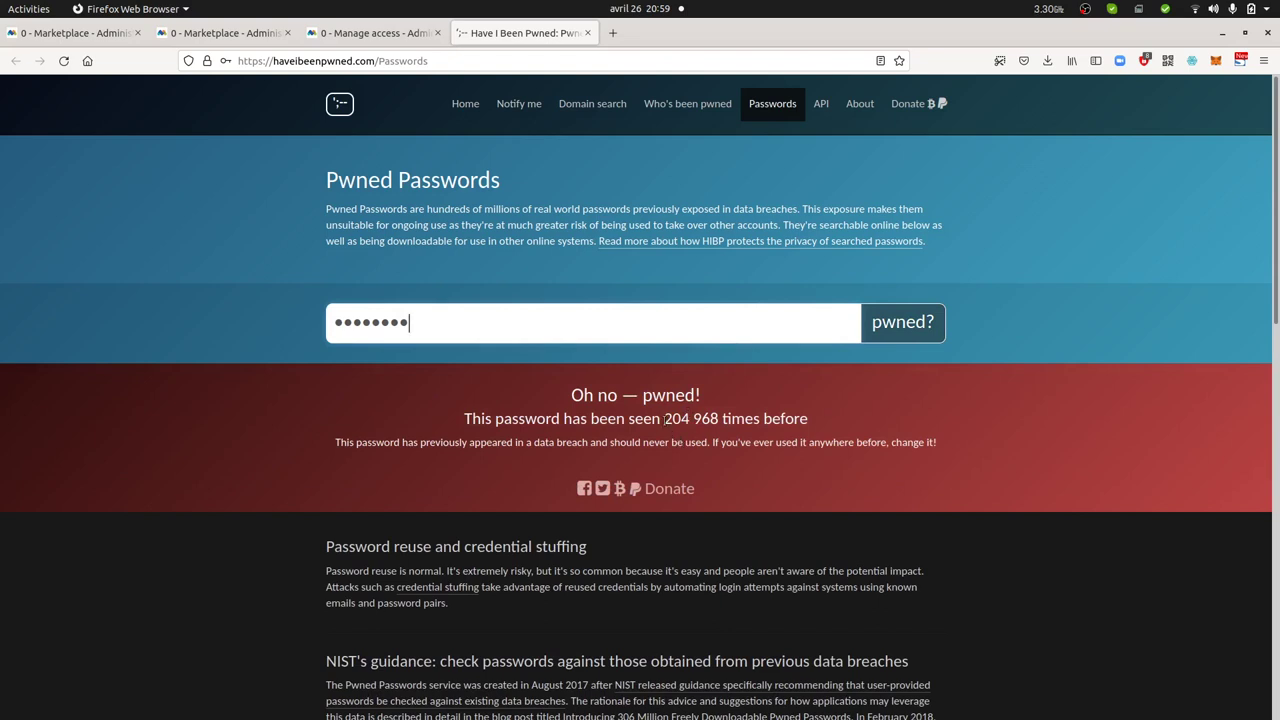
left_click_drag(664, 420, 721, 419)
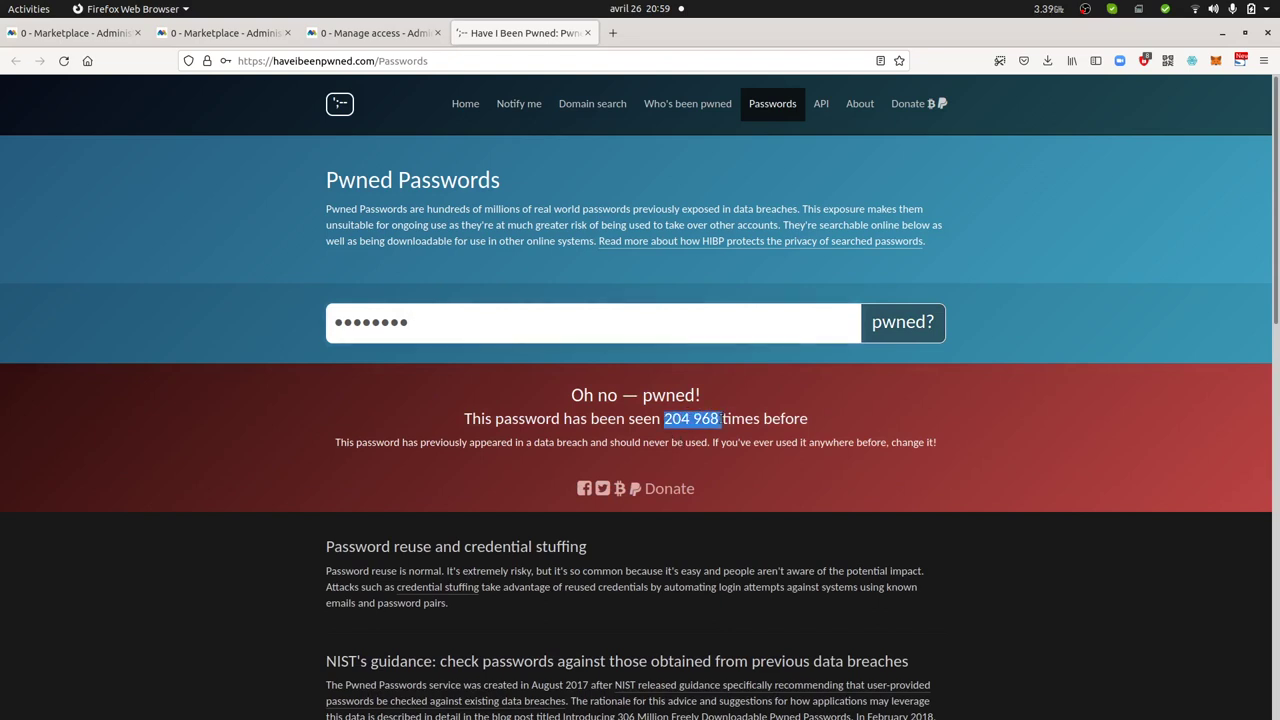
Check a longer password, which is still reported pwned 8 604 times
double_click(450, 322)
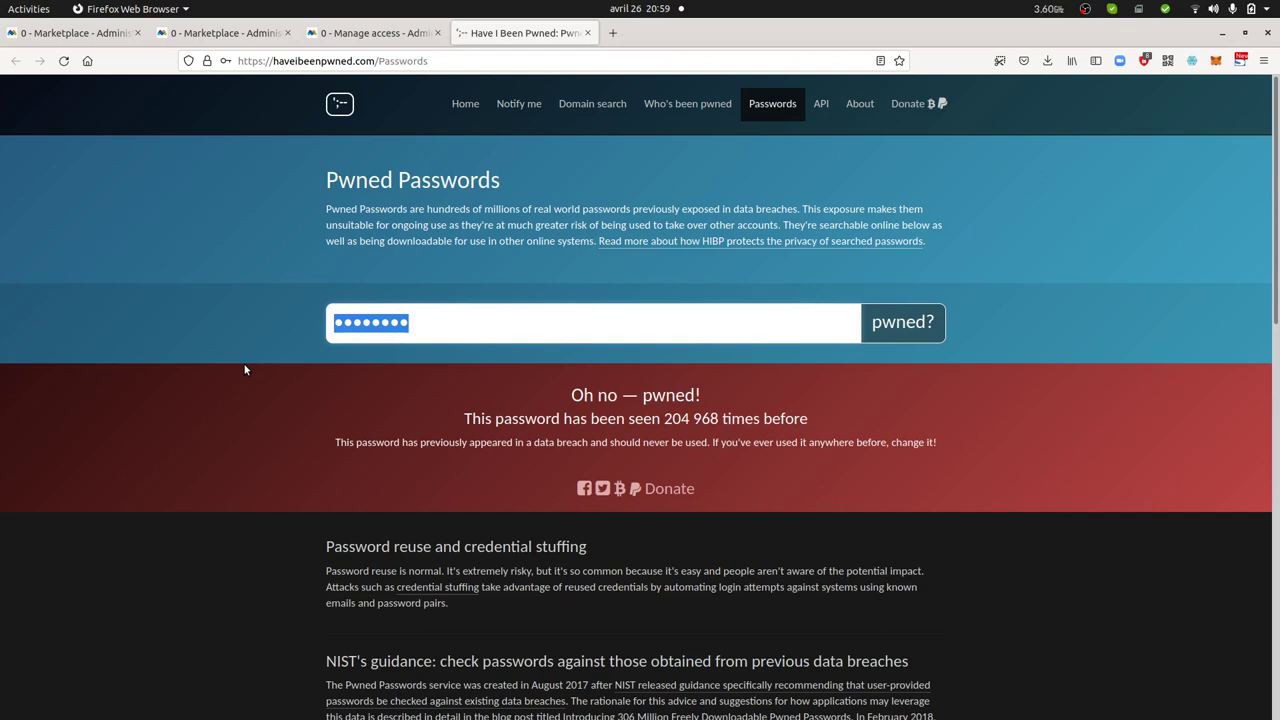
type("******")
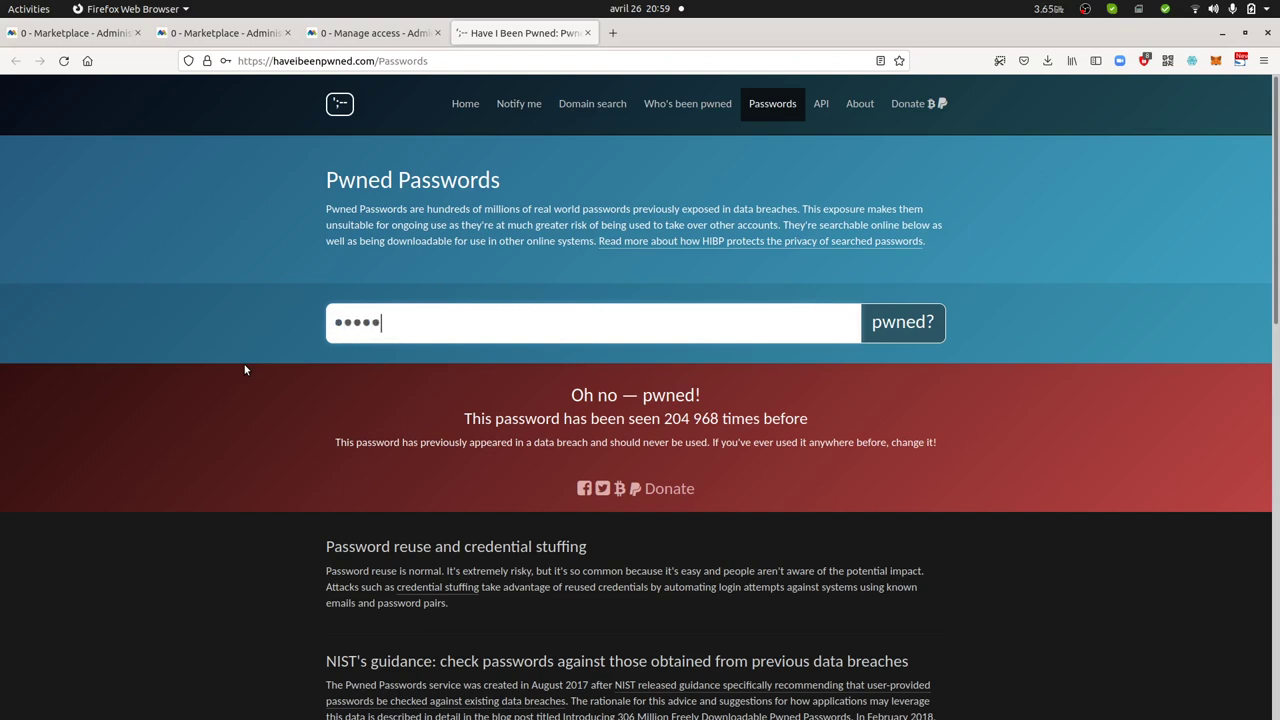
type("****")
left_click(886, 324)
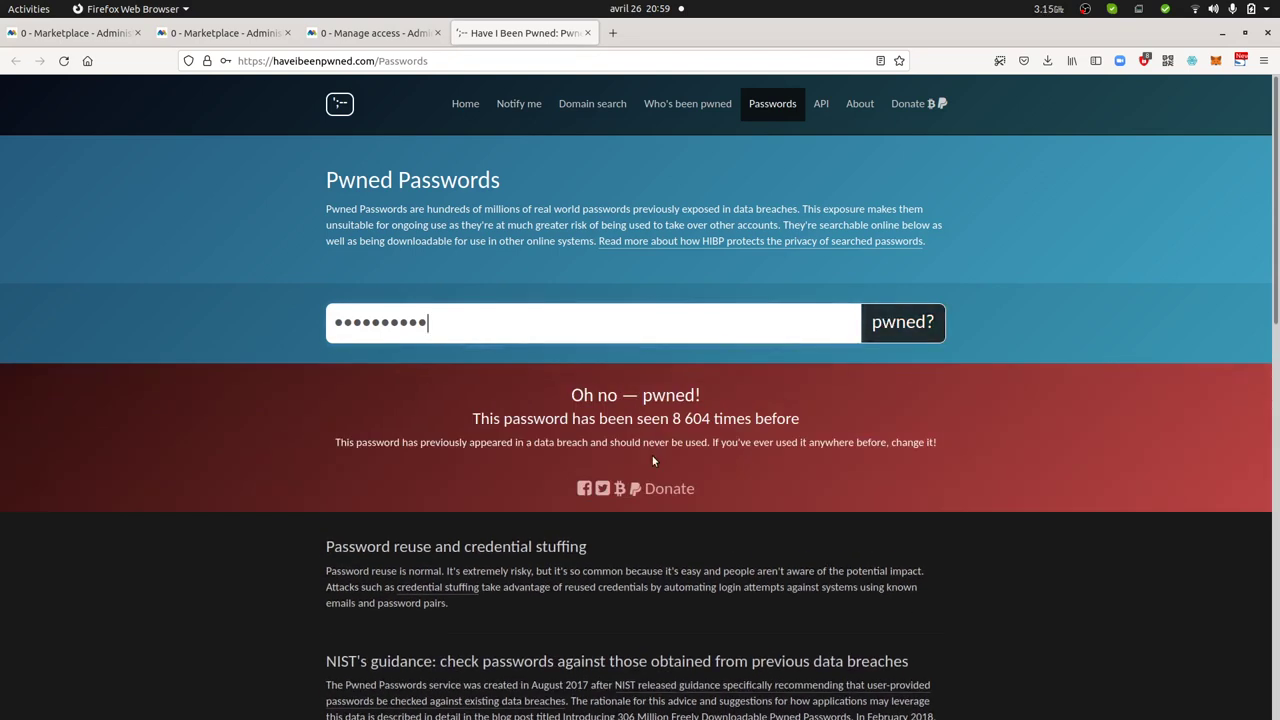
left_click_drag(667, 424, 741, 421)
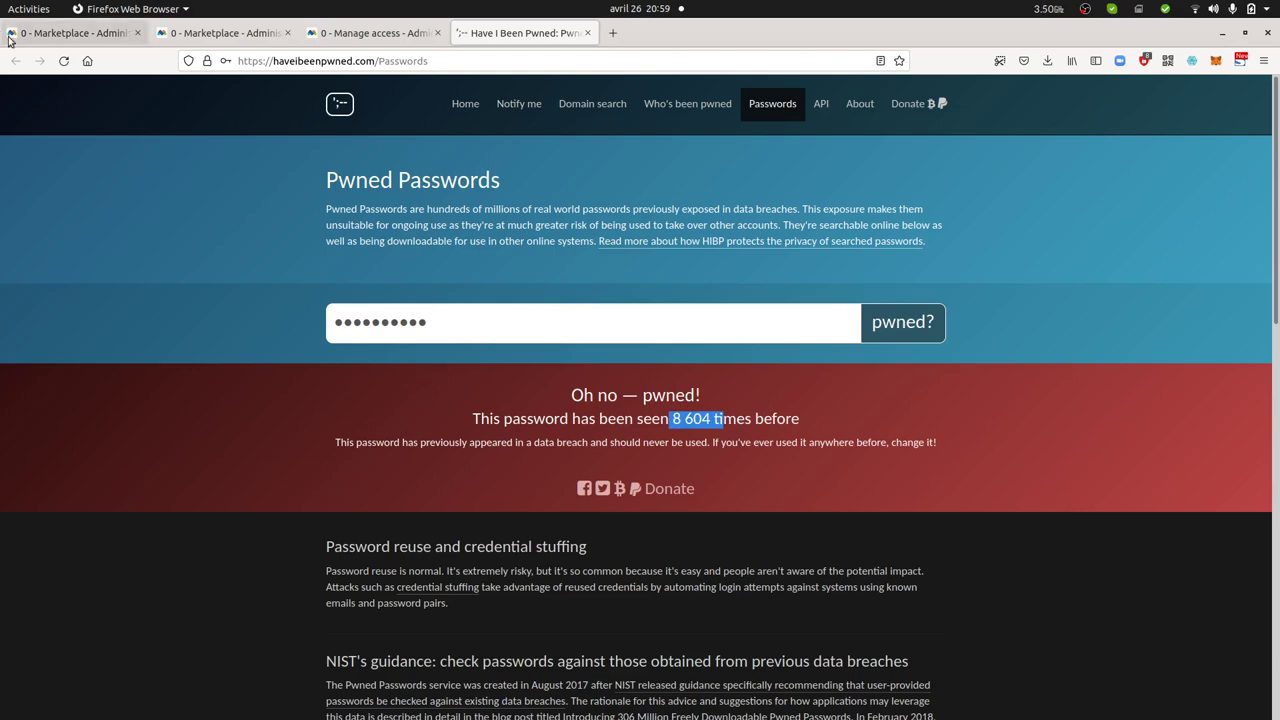
On Matomo's Add new user page, enter the username, a password and the user's e-mail address
left_click(62, 37)
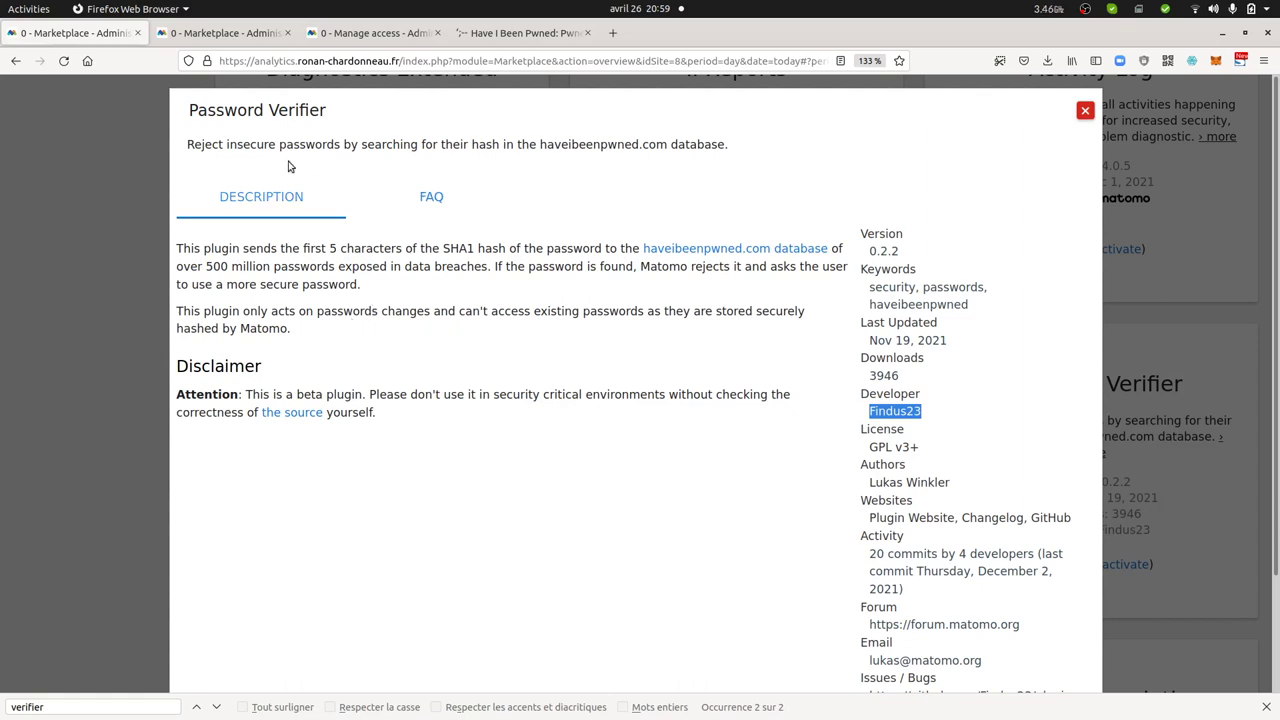
left_click(320, 35)
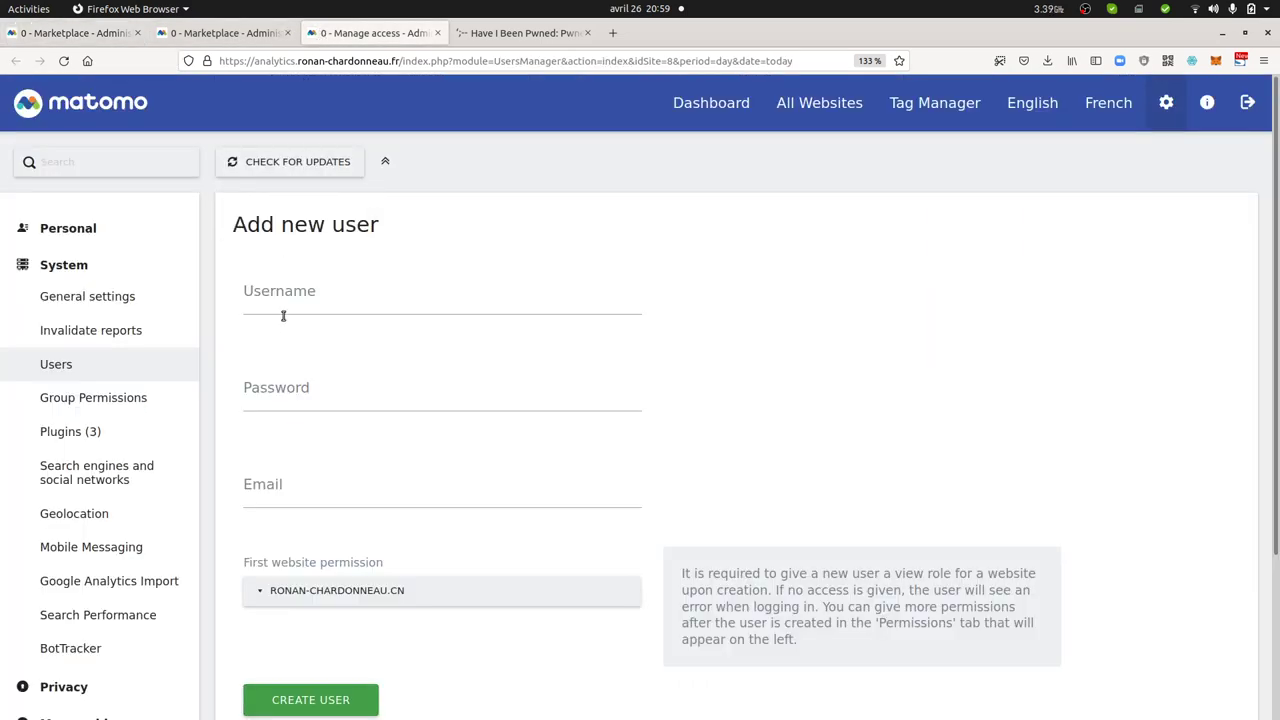
left_click(328, 304)
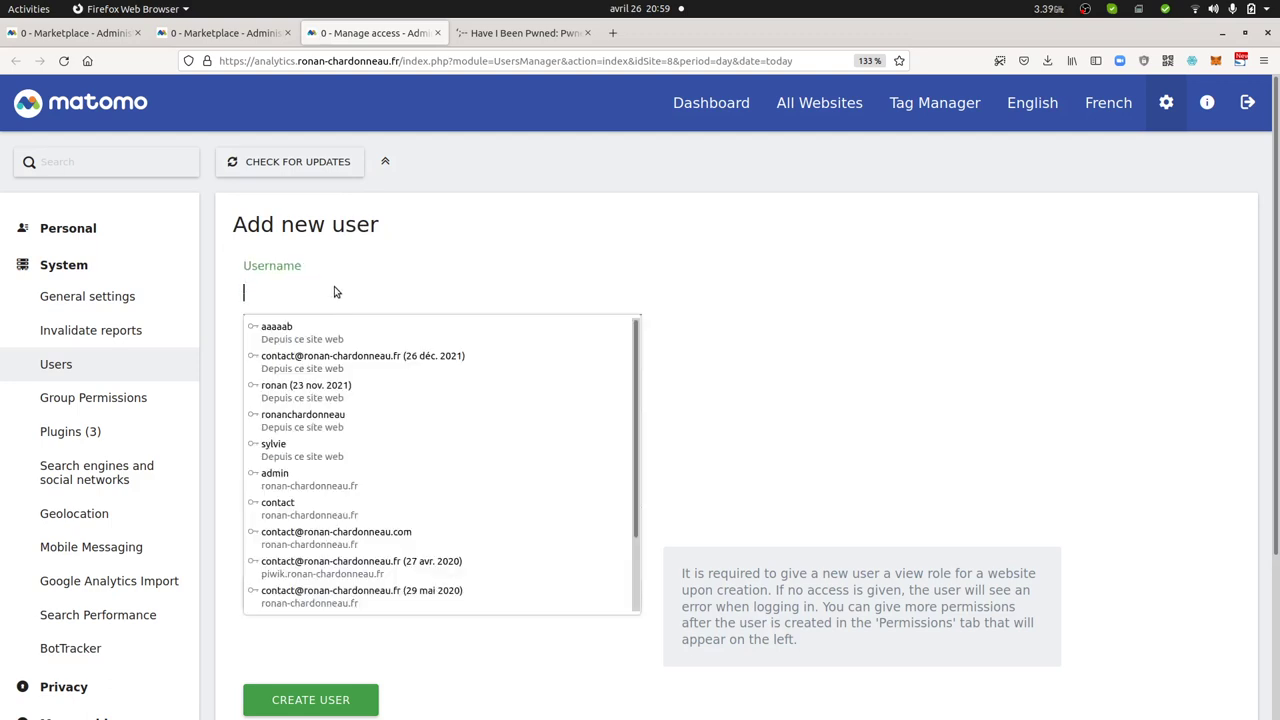
type("daniela")
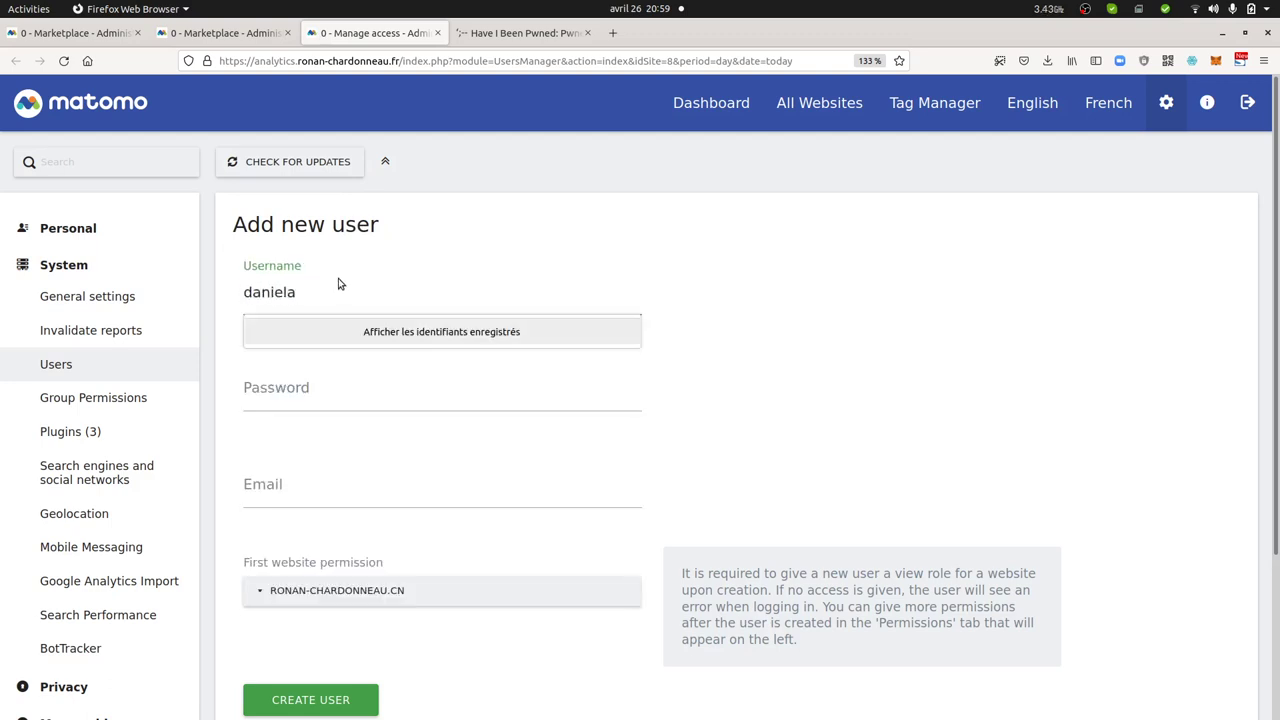
left_click(306, 395)
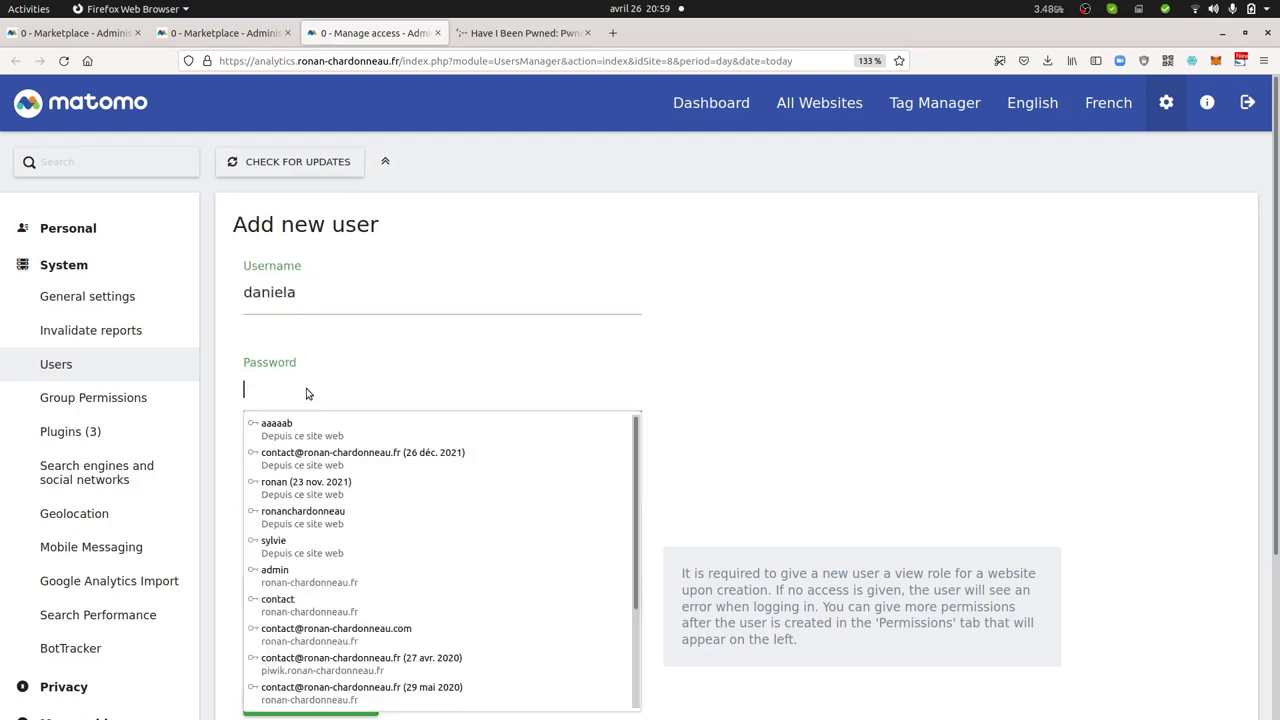
key("Escape")
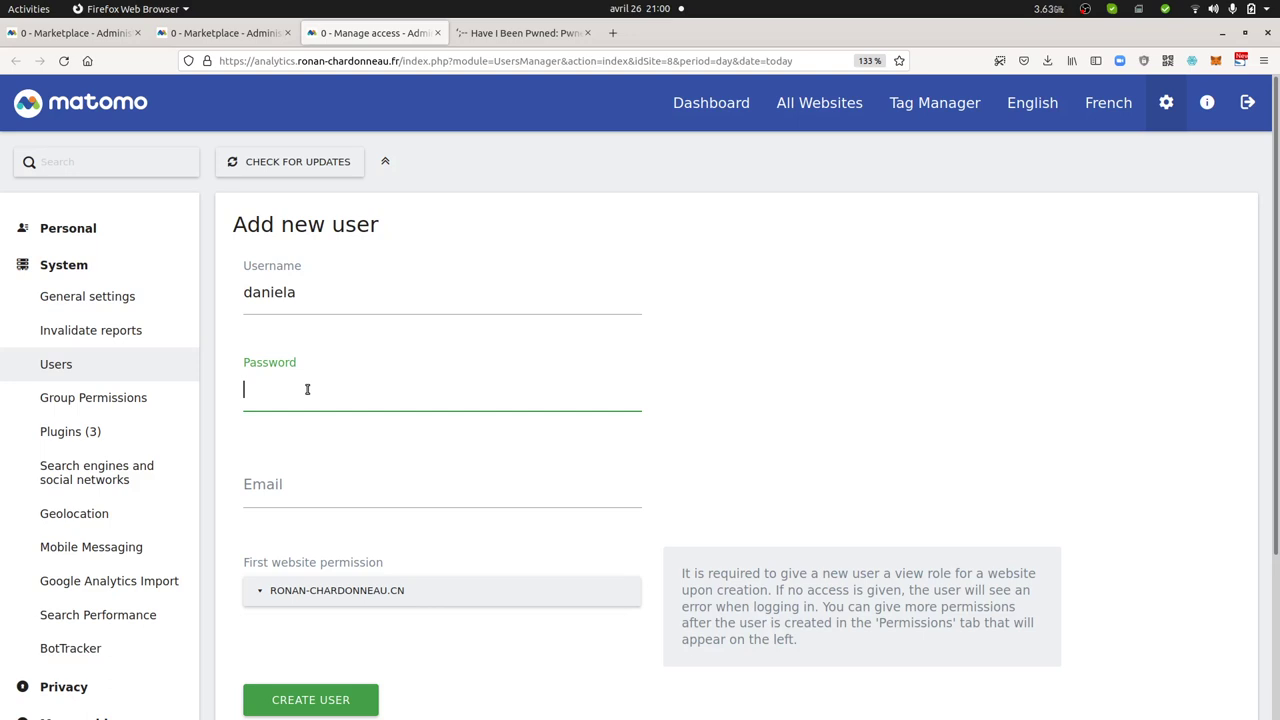
type("********")
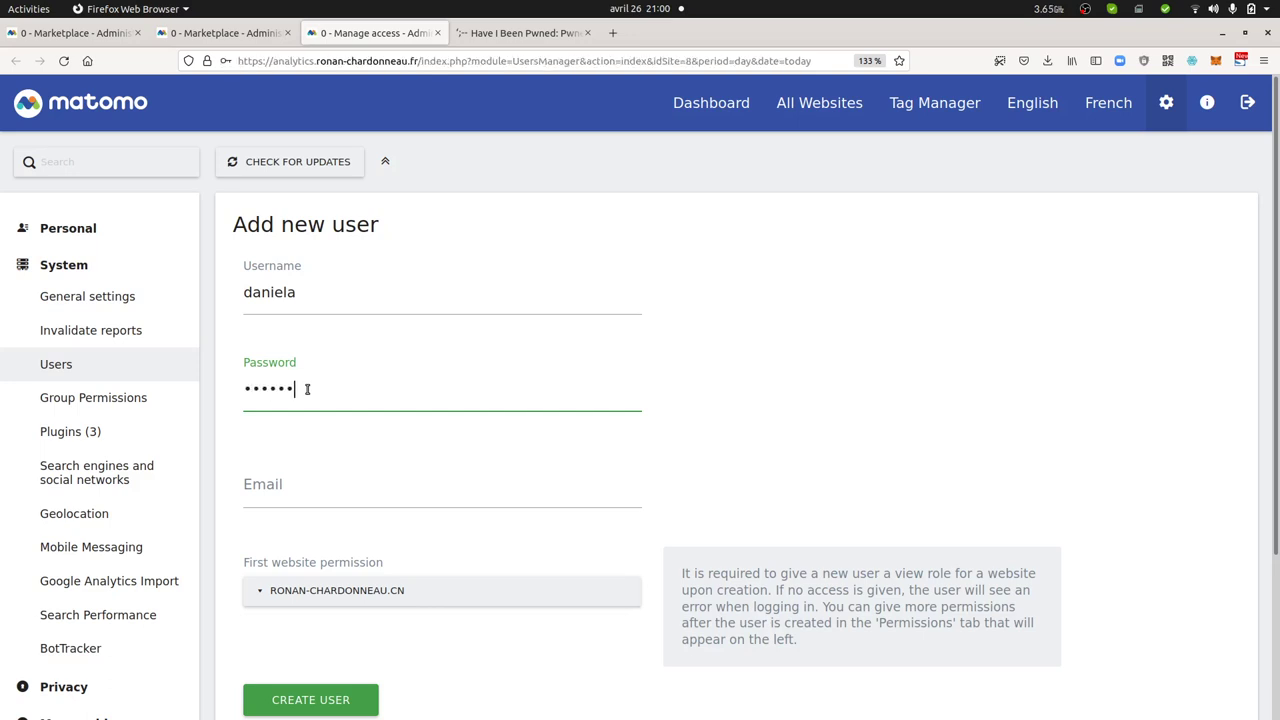
type("***")
left_click(307, 486)
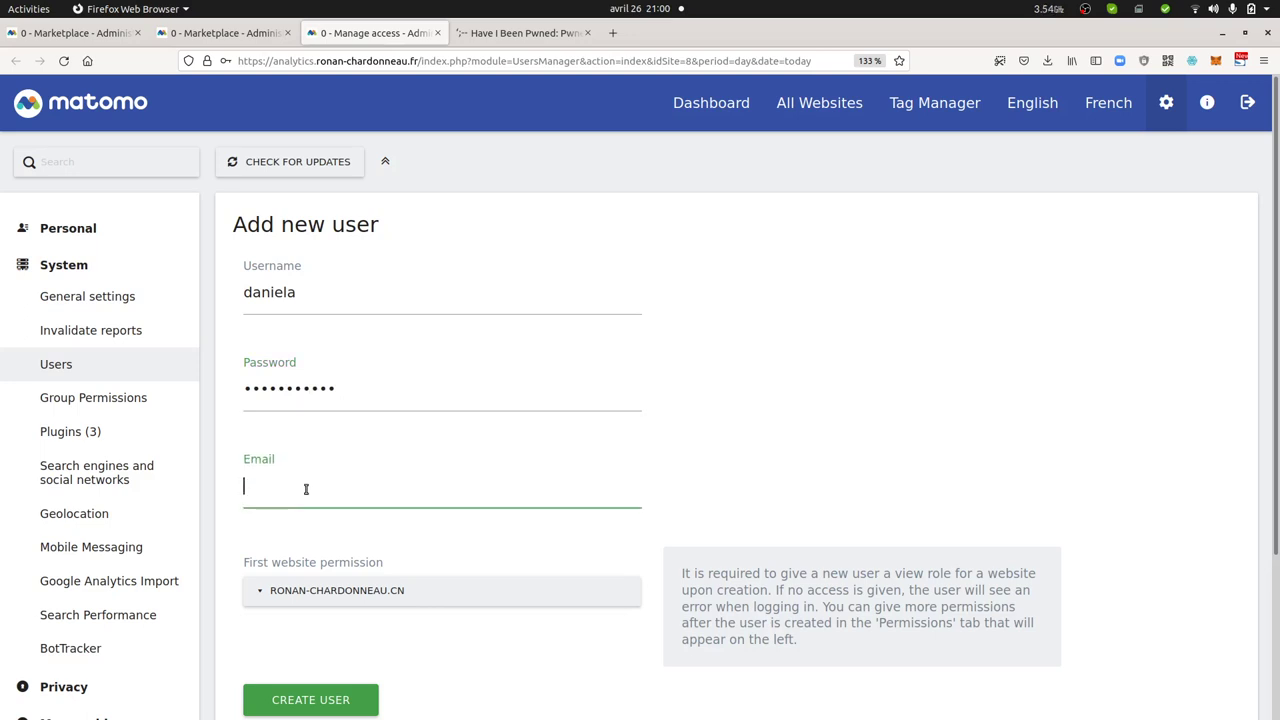
Submit the user, note the 1243-breach warning, then delete one password character and resubmit
left_click(310, 701)
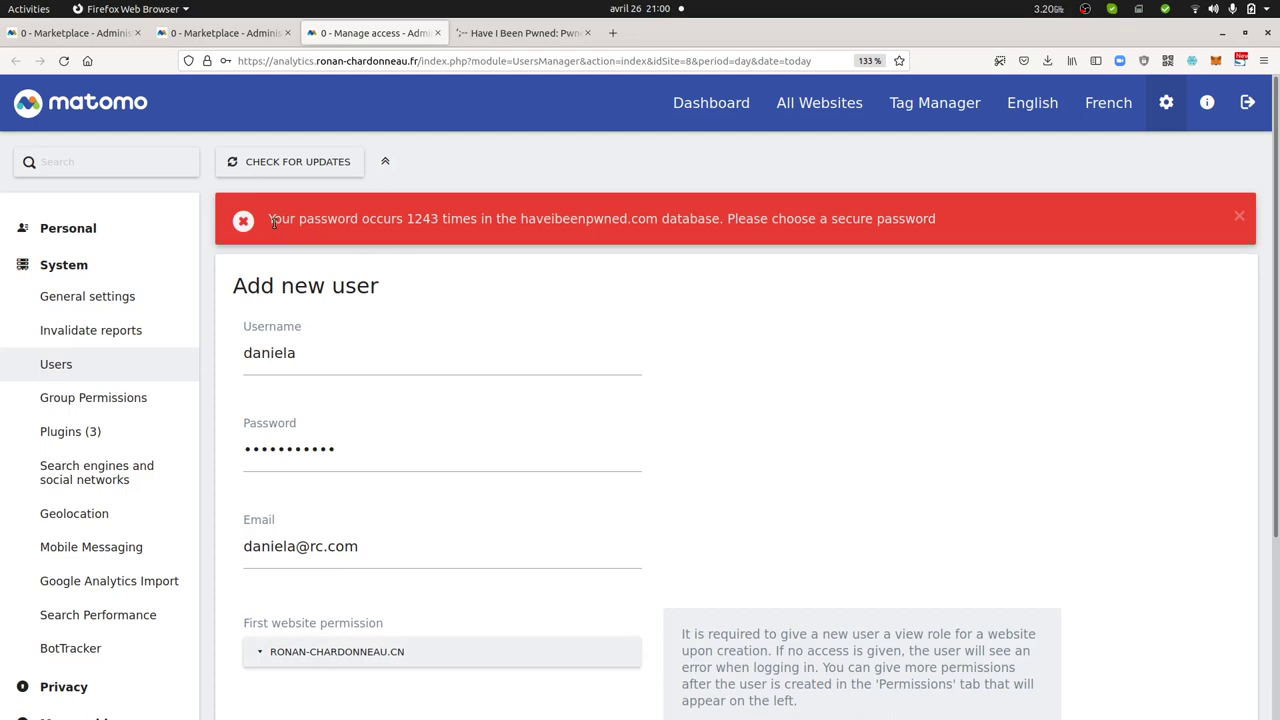
left_click_drag(407, 221, 442, 221)
left_click(251, 449)
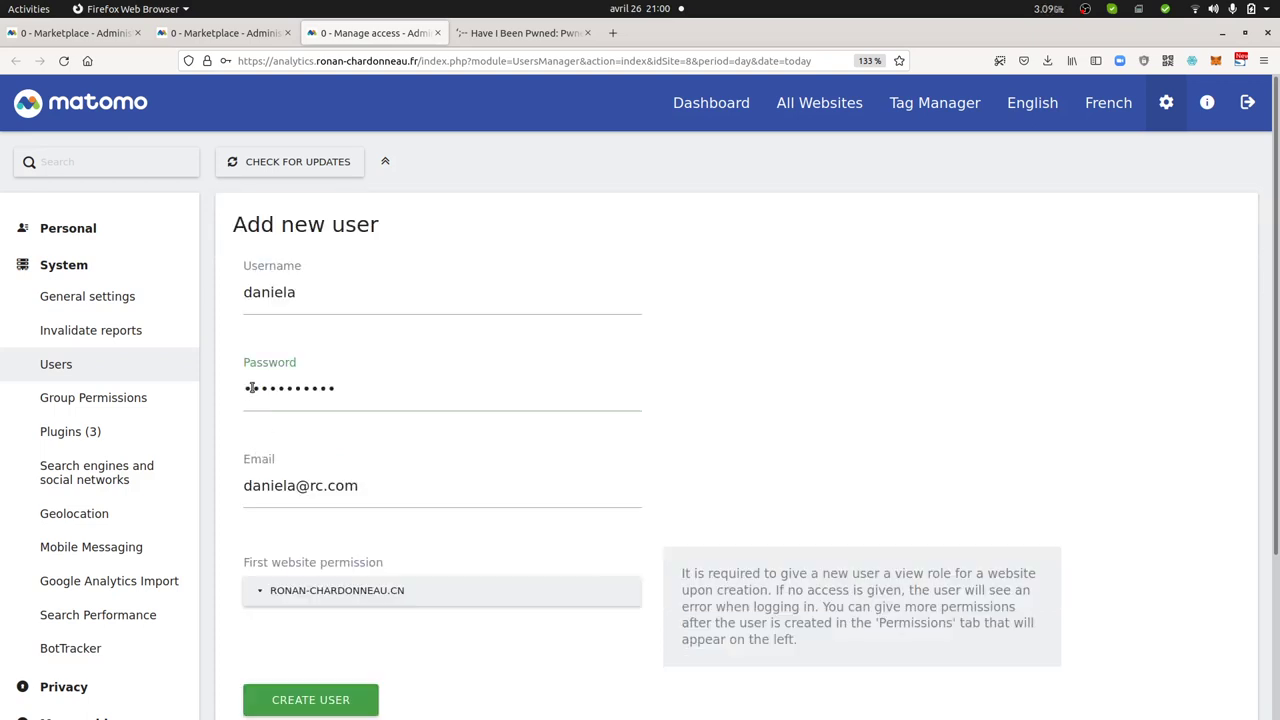
key("BackSpace")
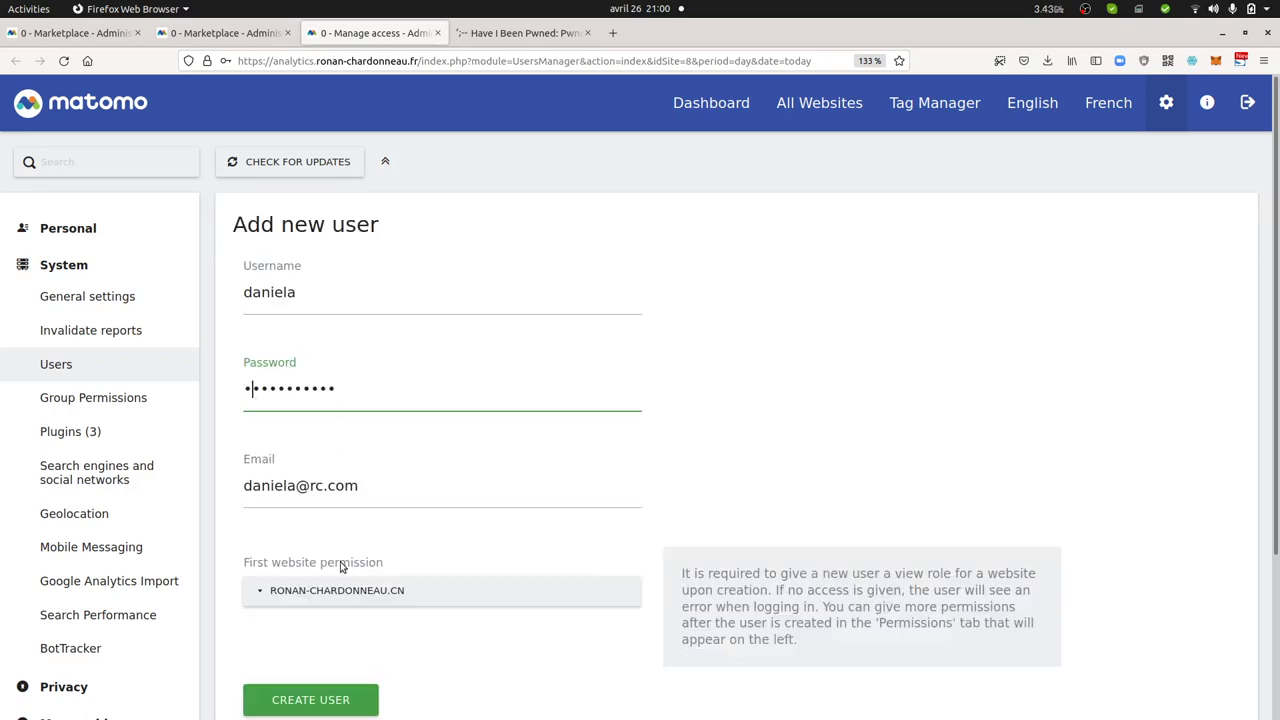
left_click(306, 701)
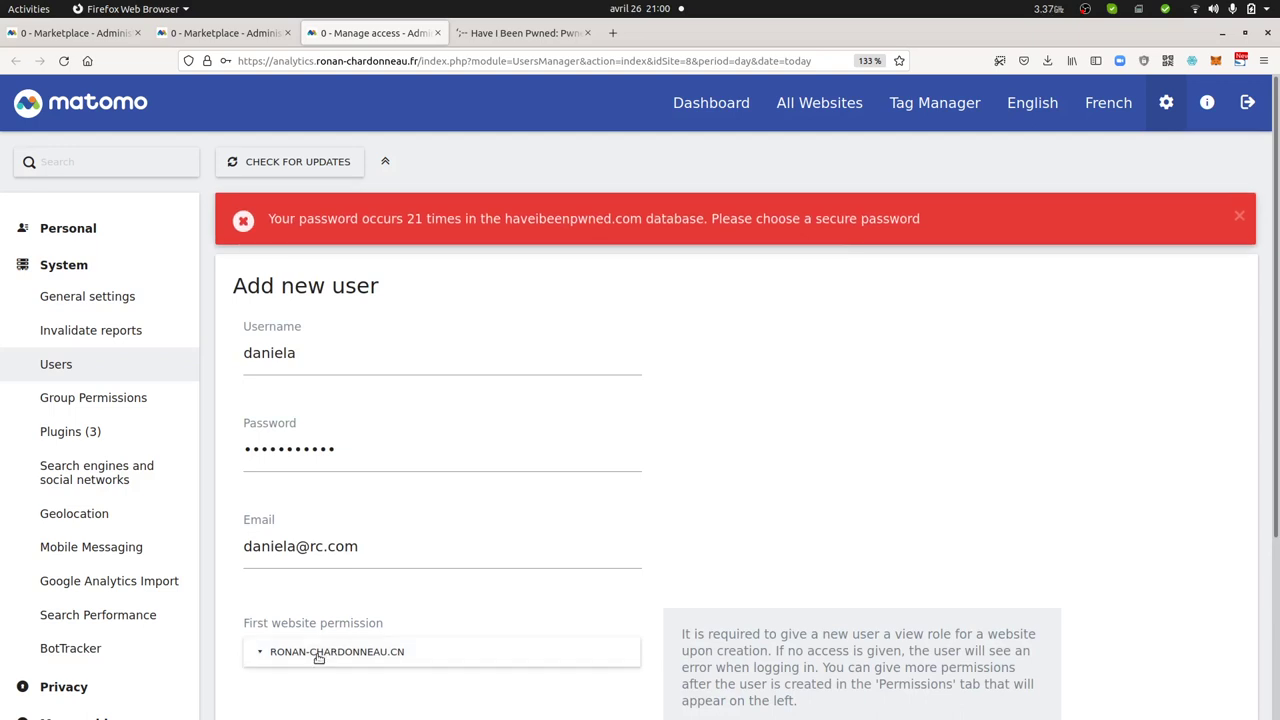
After the 21-breach warning, append '!' to the password and resubmit Create User
left_click_drag(404, 218, 425, 220)
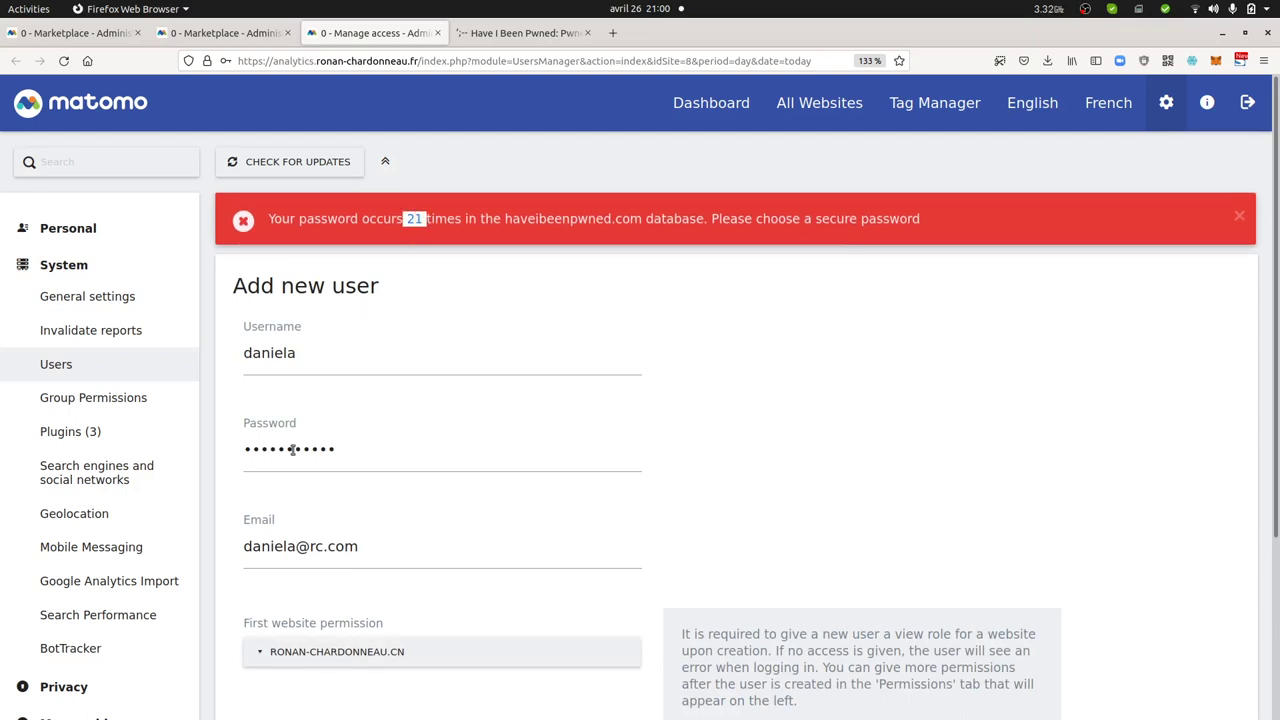
left_click(353, 452)
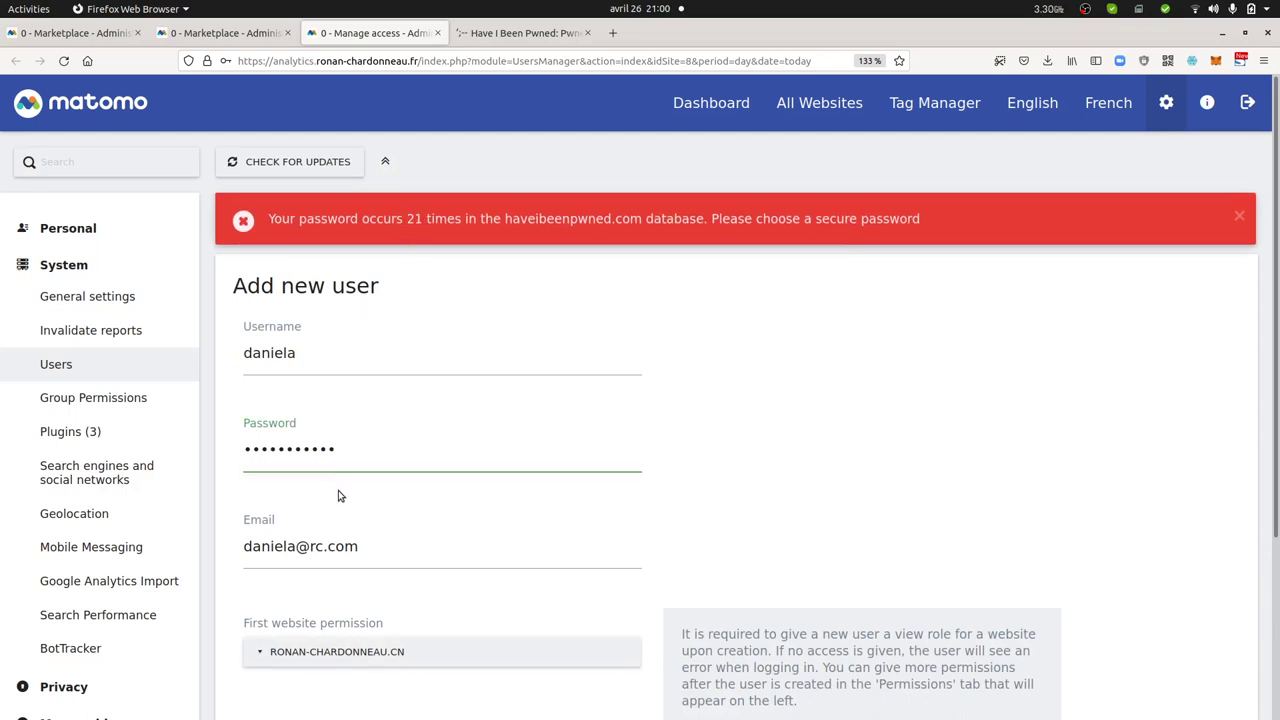
type("!")
scroll(306, 593, "down", 3)
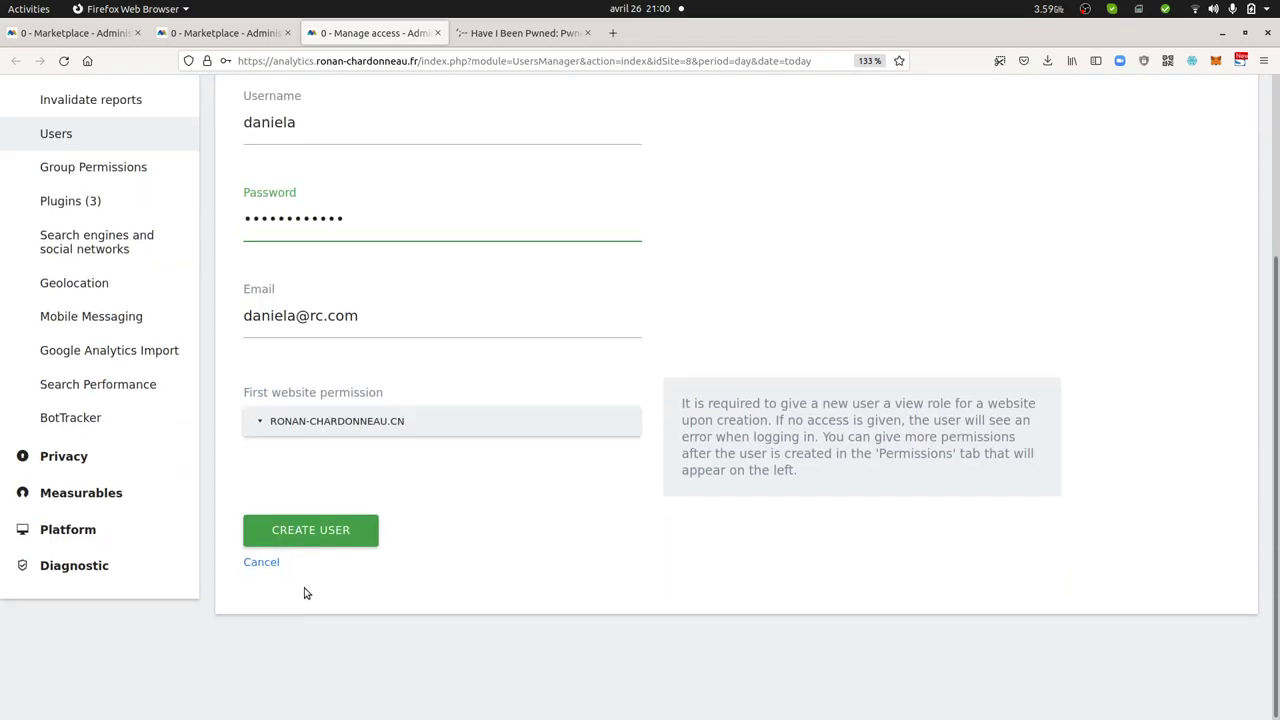
left_click(318, 538)
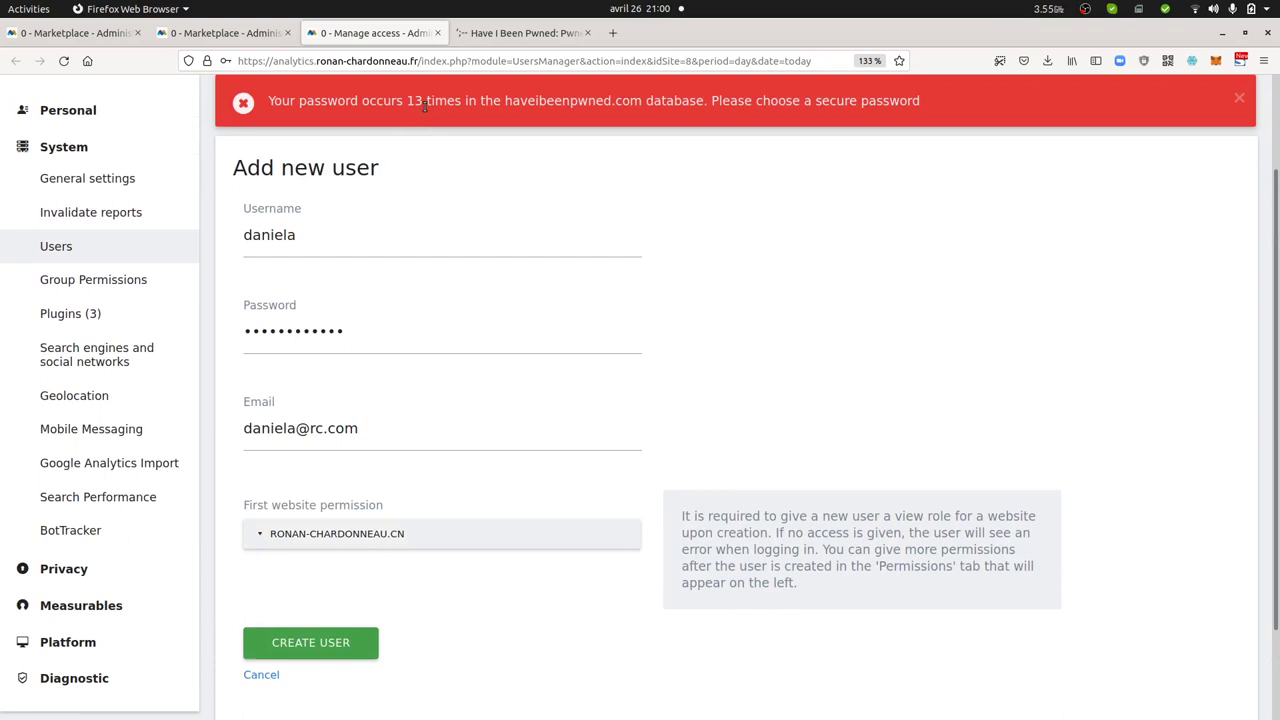
Lengthen the password again and submit Create User once more
left_click(373, 334)
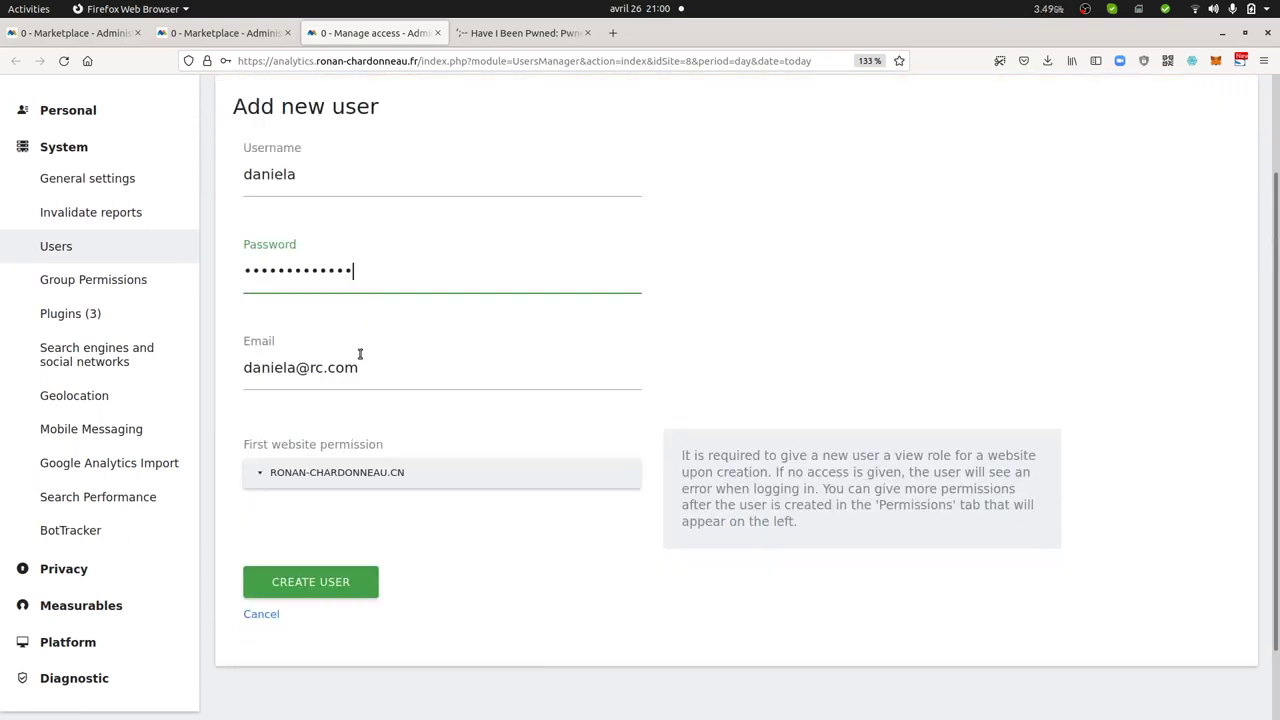
left_click(333, 571)
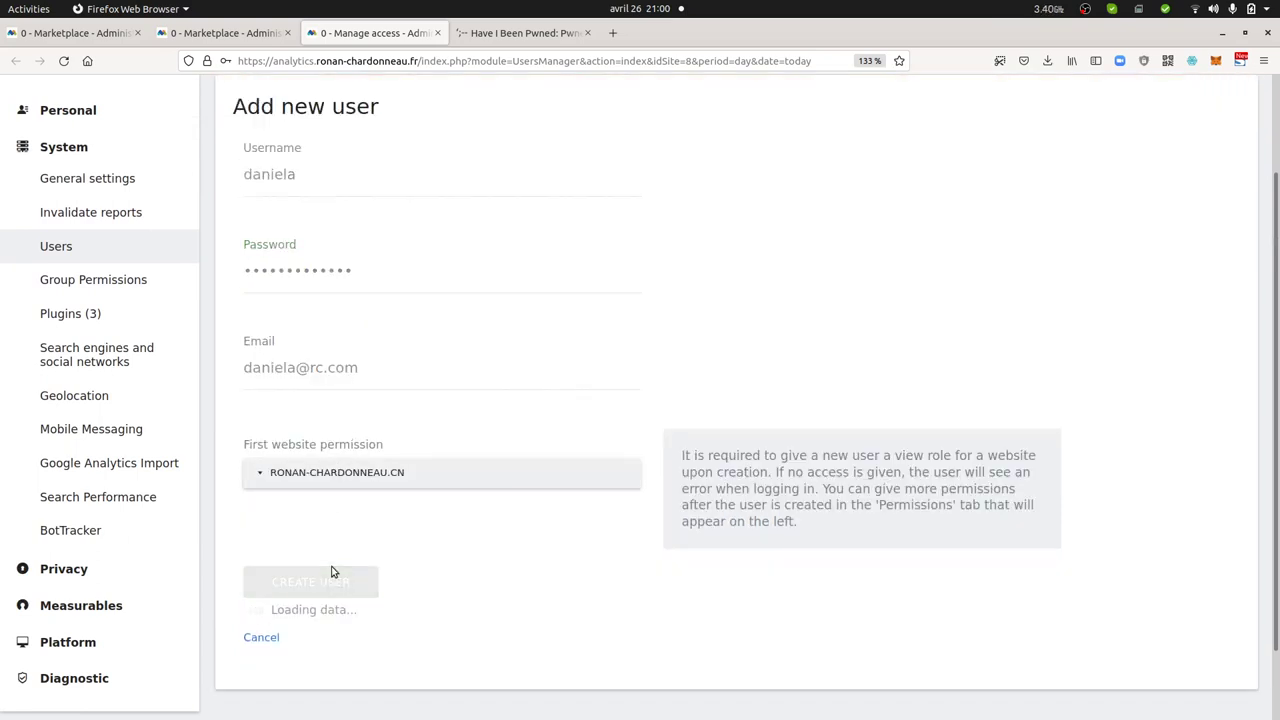